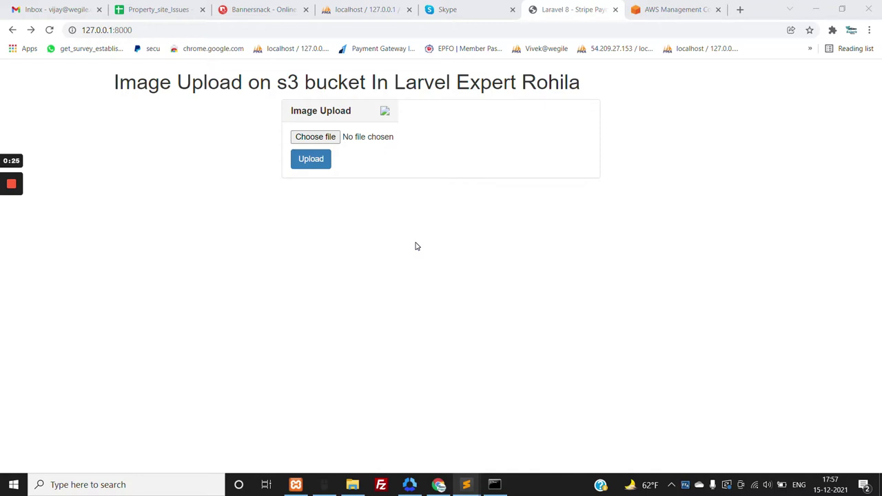
Switch to the AWS Management Console and open the S3 service
left_click(660, 11)
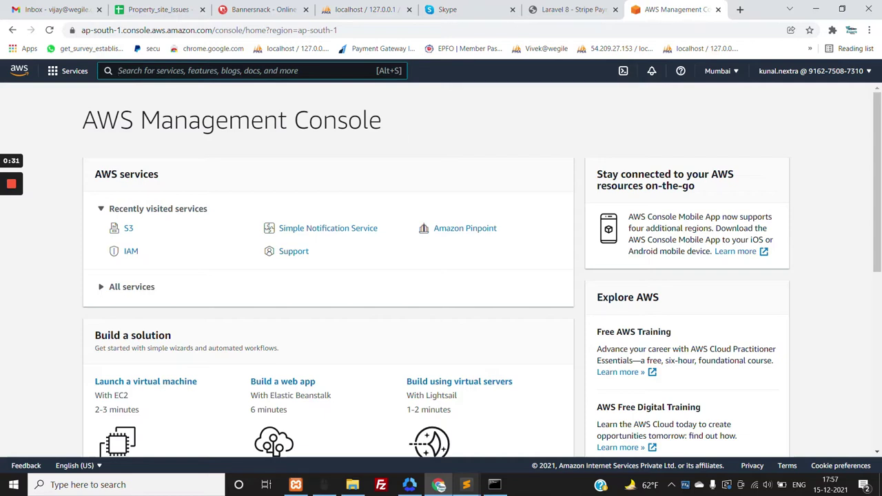
type("s3")
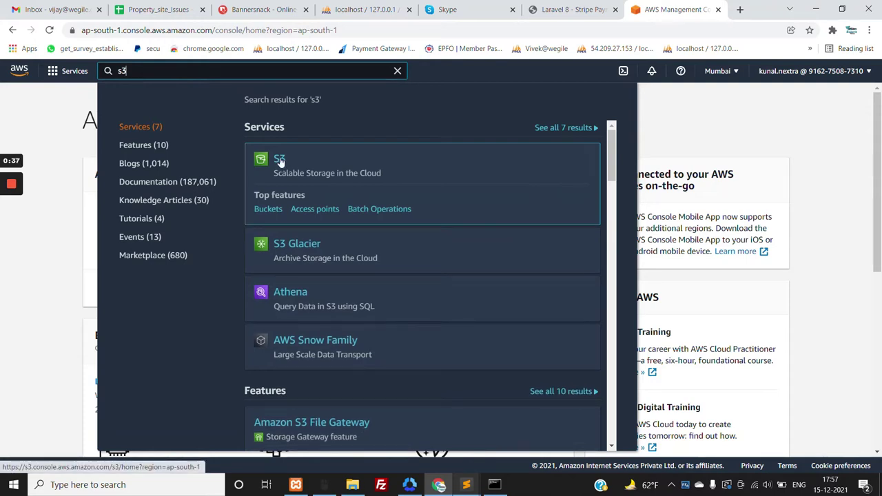
left_click(280, 161)
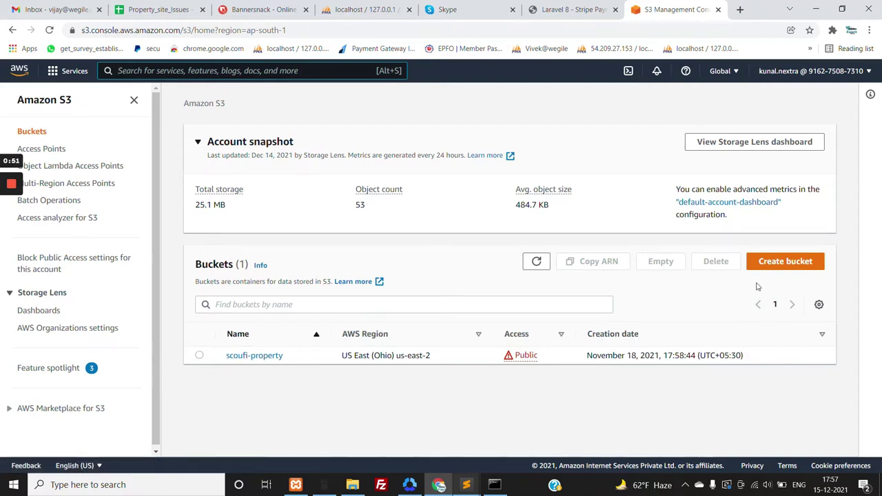
Try to create a bucket named sample in the Asia Pacific (Seoul) ap-northeast-2 region with the other settings at their defaults
left_click(783, 266)
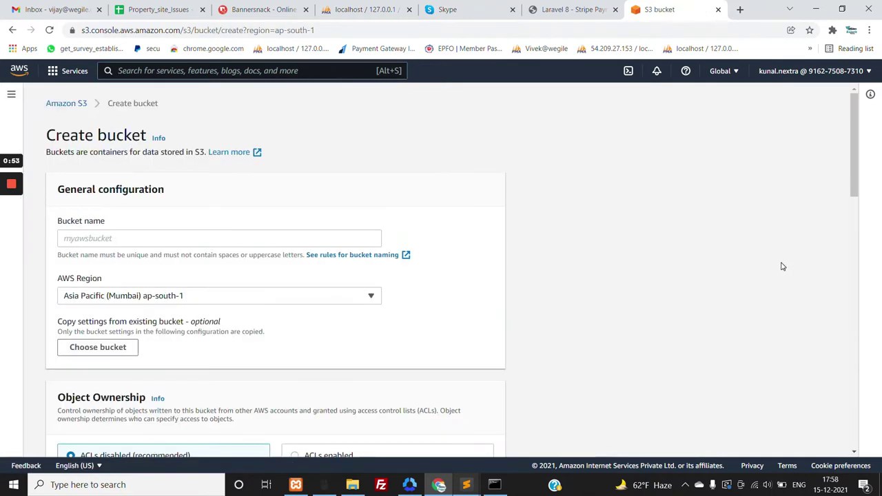
scroll(184, 155, "down", 2)
left_click(184, 123)
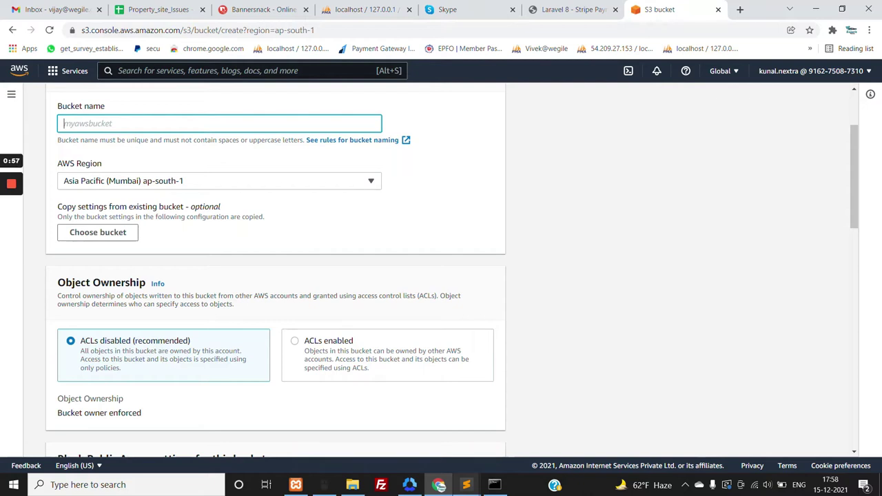
type("sample")
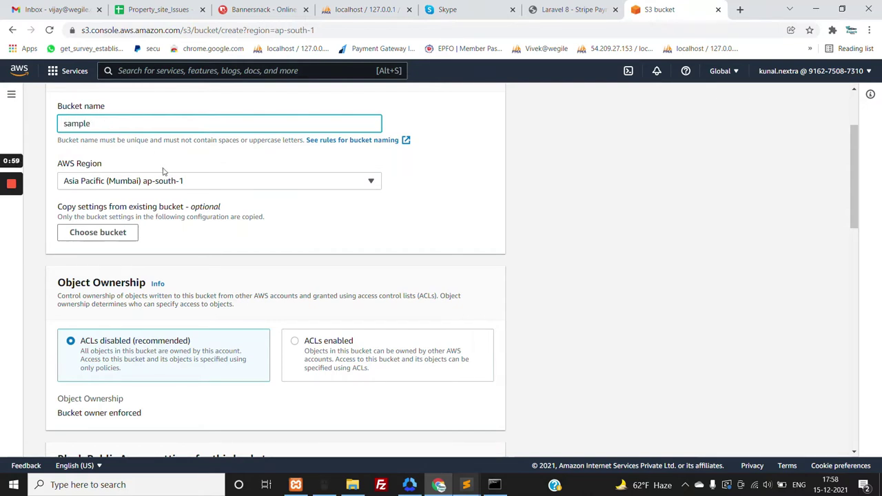
left_click(173, 181)
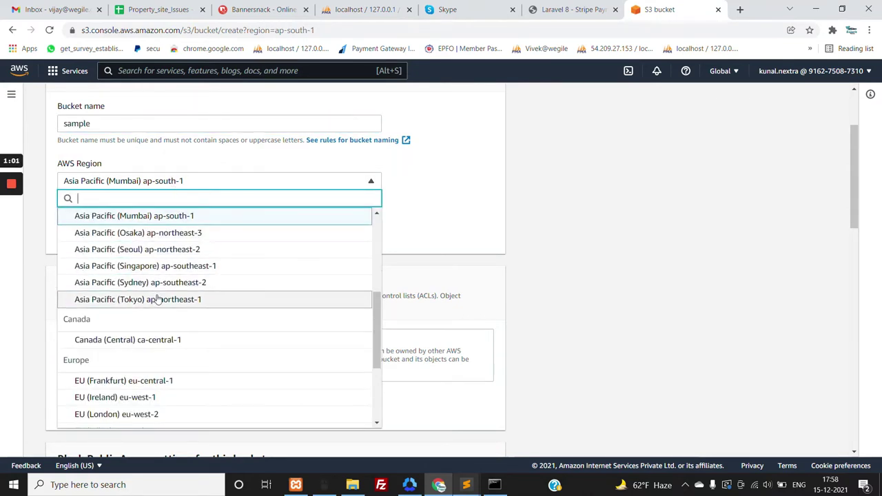
left_click(152, 249)
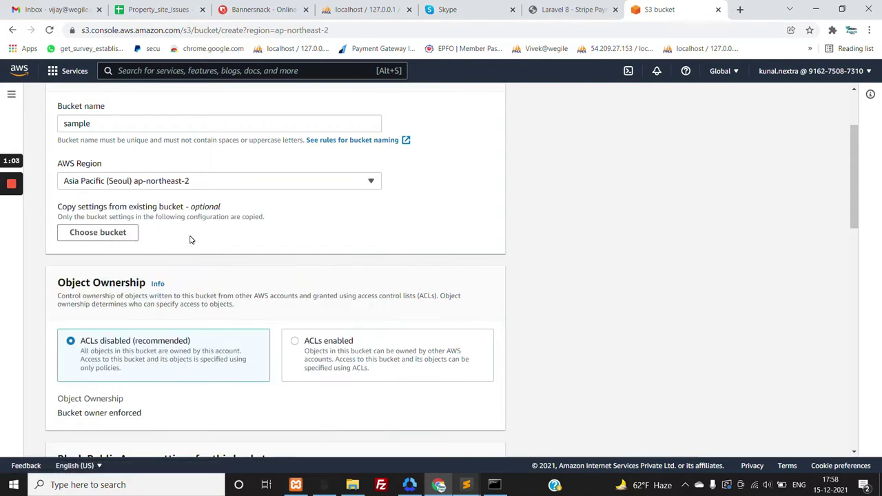
scroll(206, 255, "down", 5)
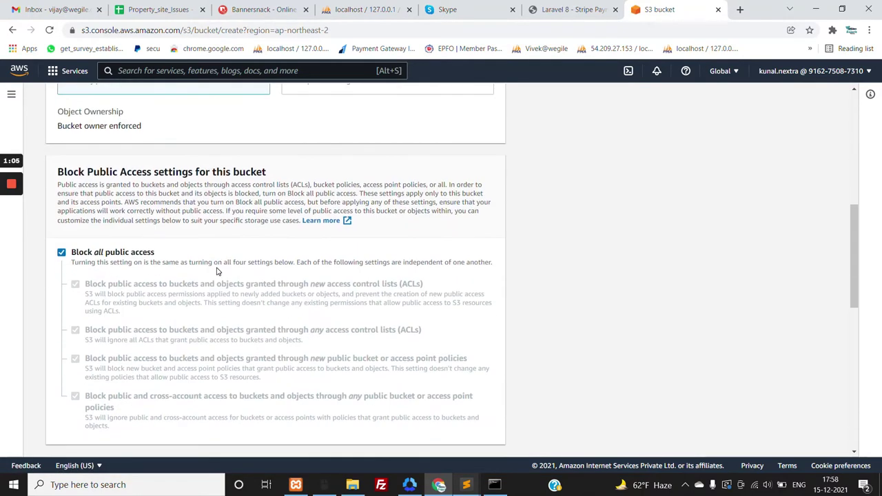
scroll(216, 272, "down", 7)
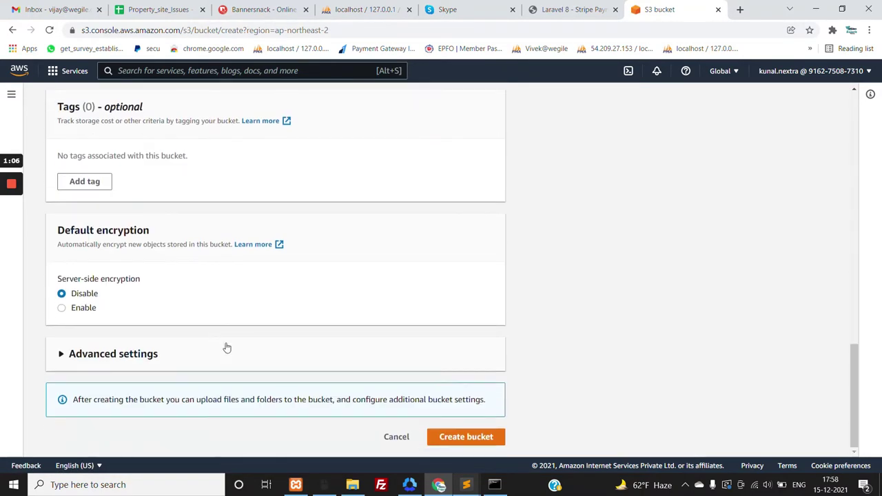
left_click(465, 441)
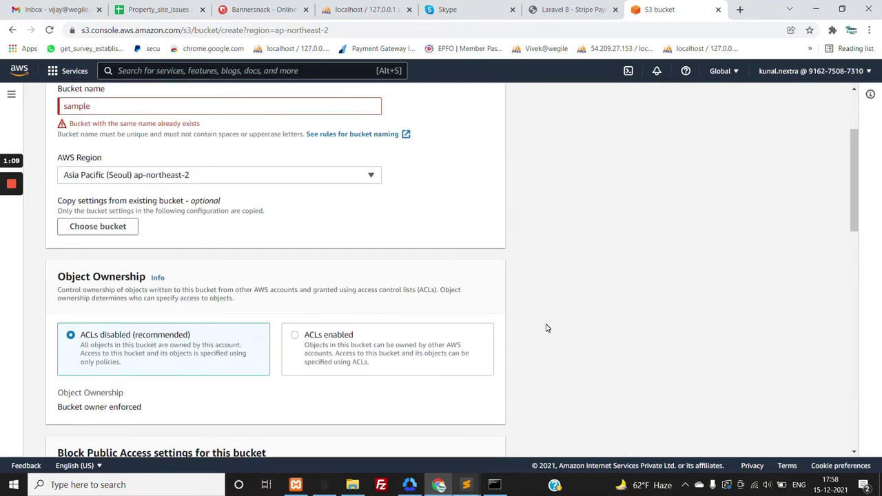
Change the bucket name to sam-value and create the bucket with the remaining settings at their defaults
scroll(156, 86, "up", 2)
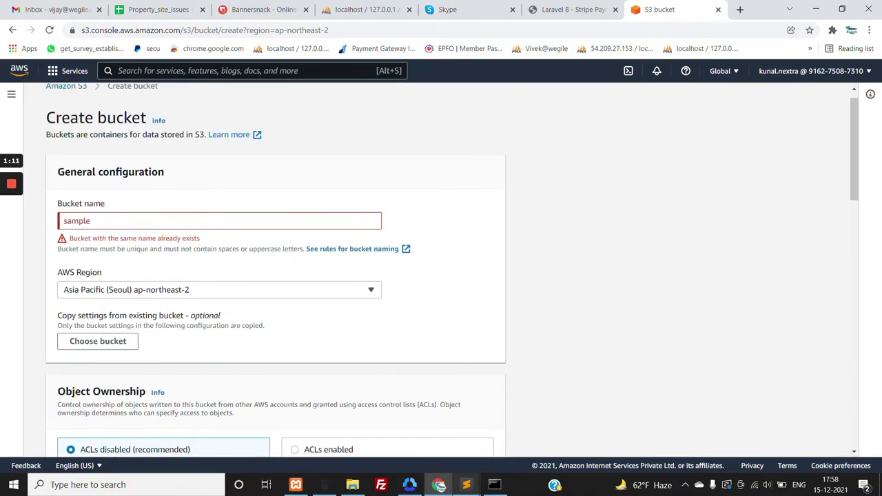
left_click(90, 220)
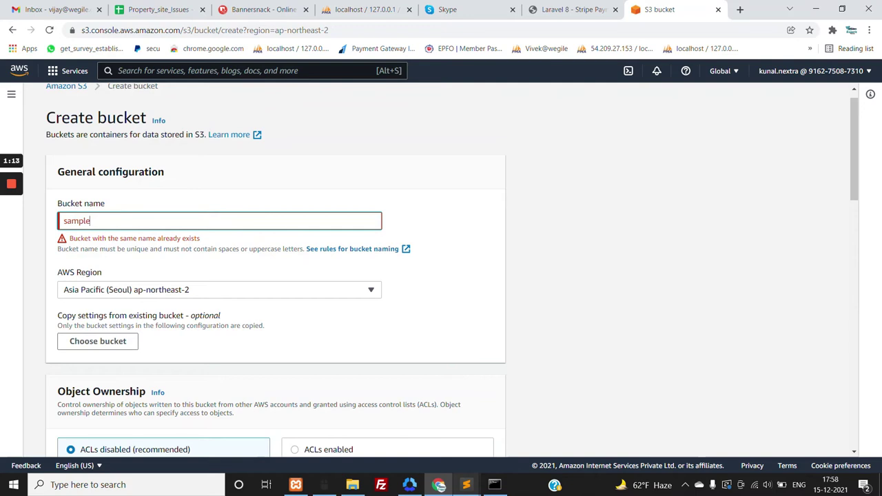
type("123")
key("BackSpace")
key("BackSpace")
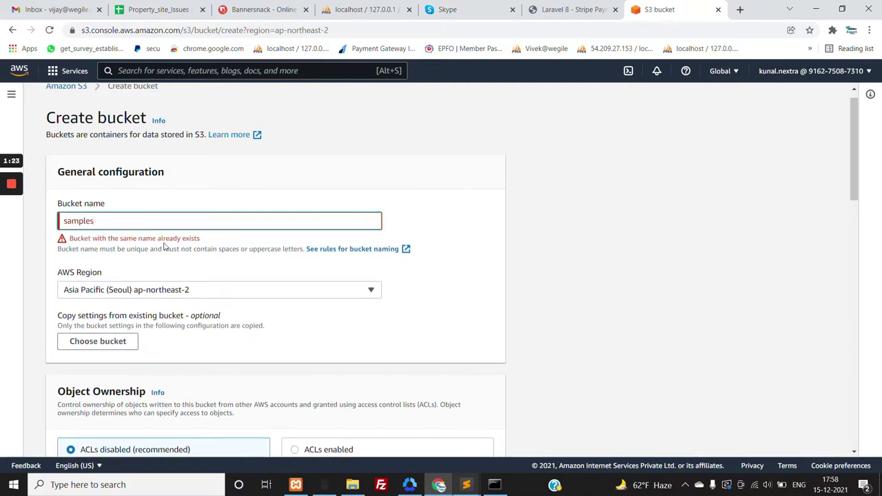
key("BackSpace")
key("BackSpace")
type("-value")
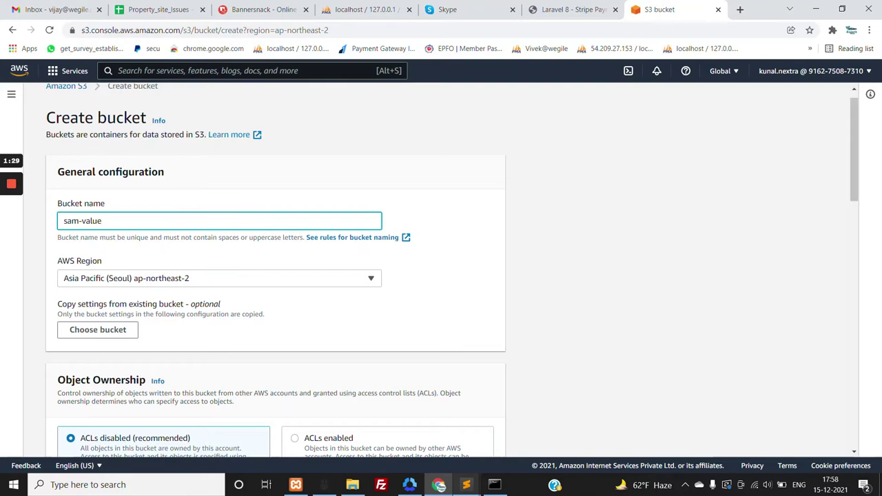
left_click(201, 260)
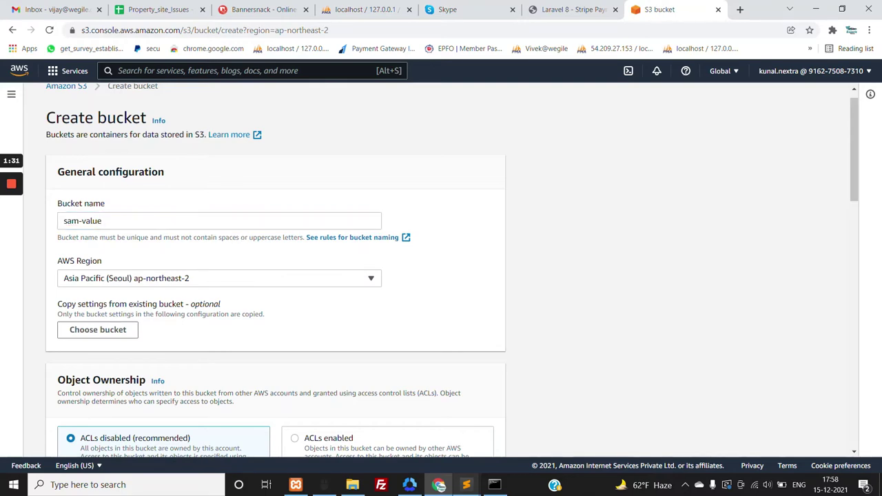
scroll(253, 254, "down", 15)
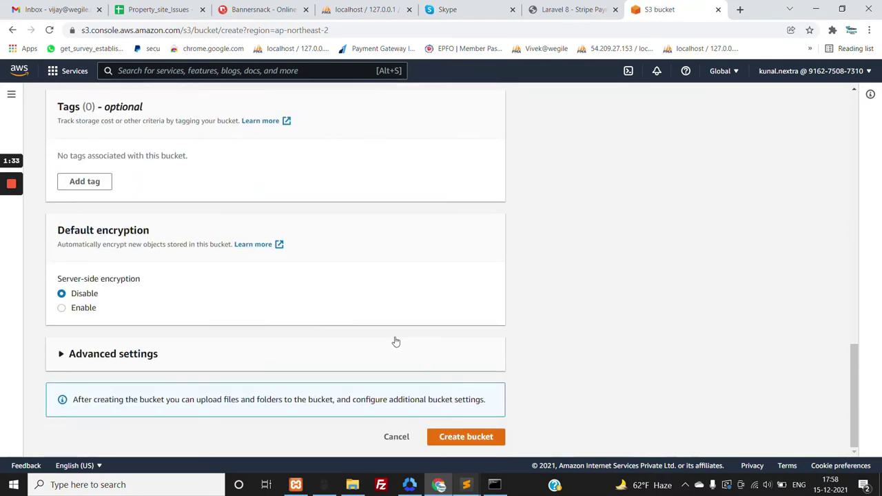
left_click(459, 437)
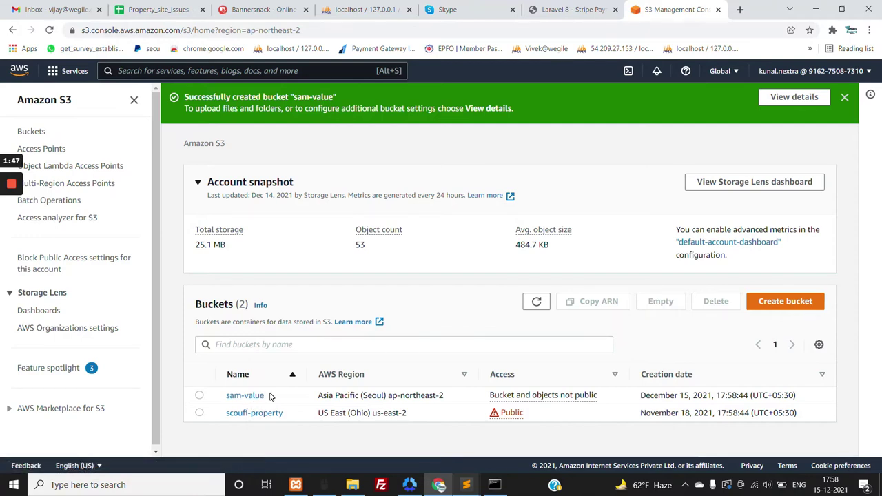
Delete the sam-value bucket, entering its name to confirm the deletion
left_click(200, 397)
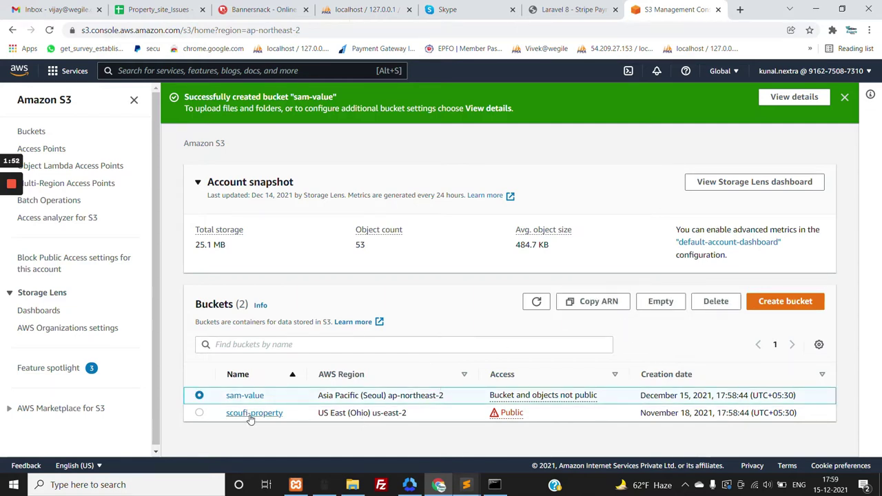
left_click(716, 301)
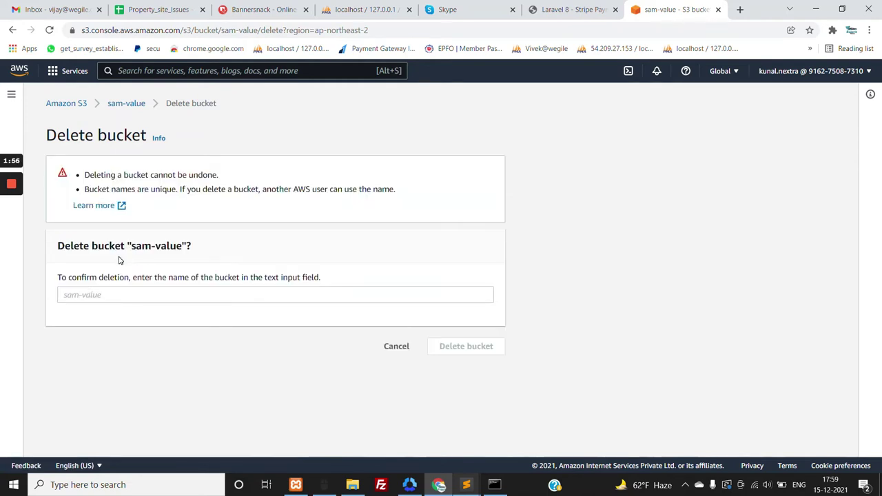
left_click(207, 294)
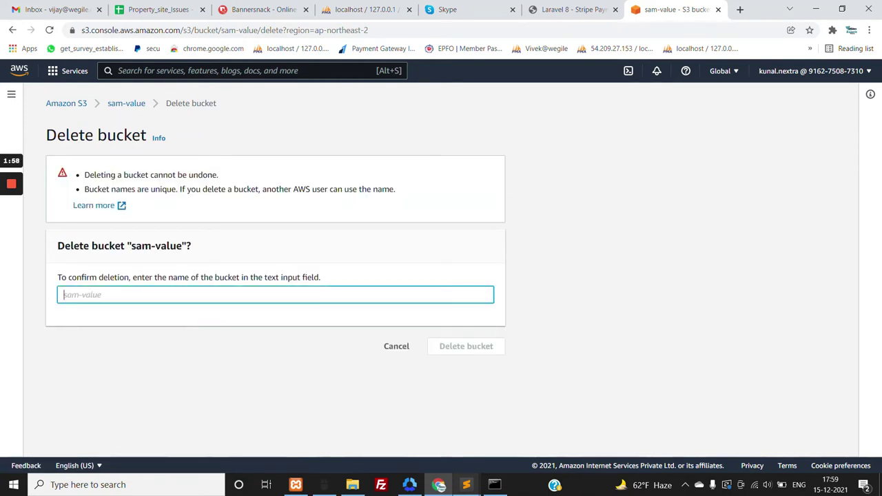
type("sam-value")
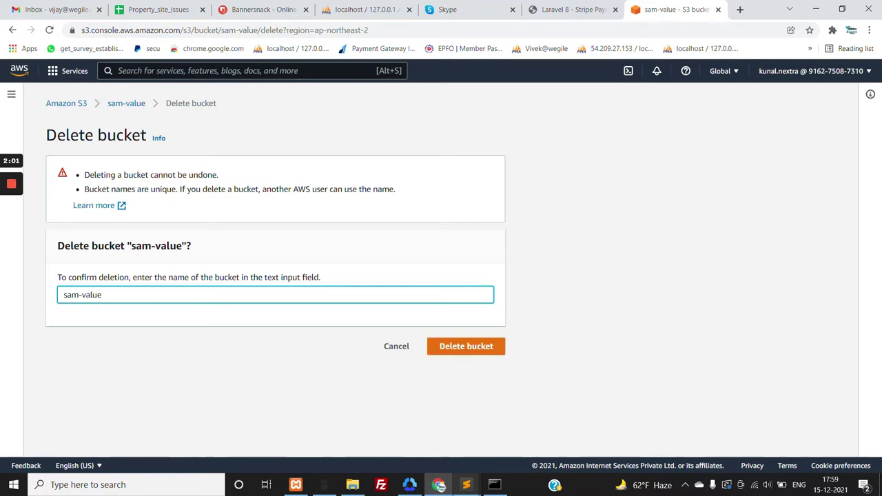
left_click(448, 346)
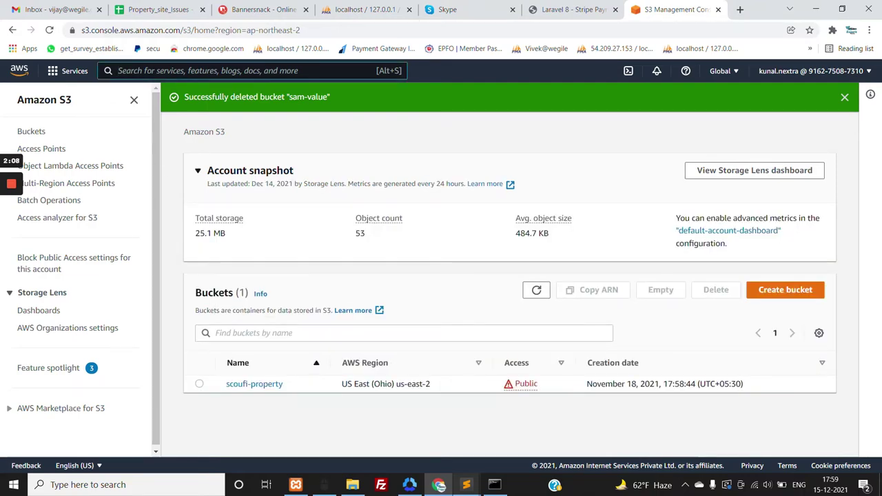
Open the IAM service and go to its list of users
type("iam")
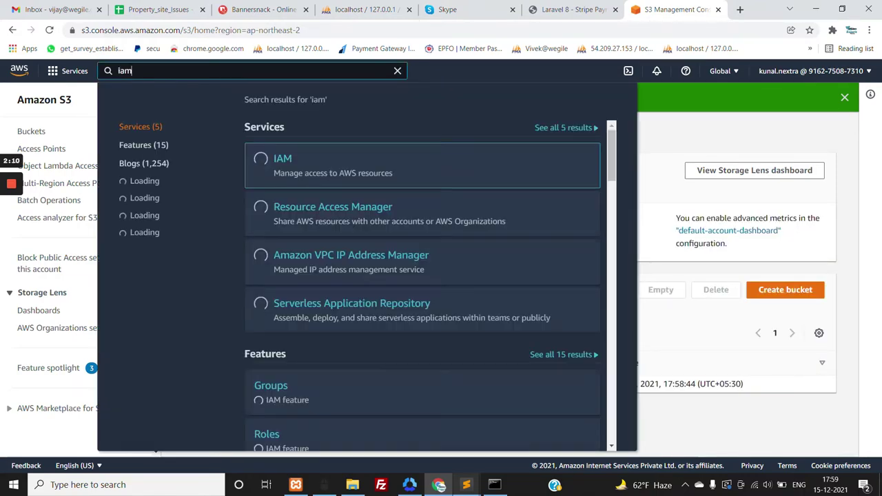
left_click(283, 164)
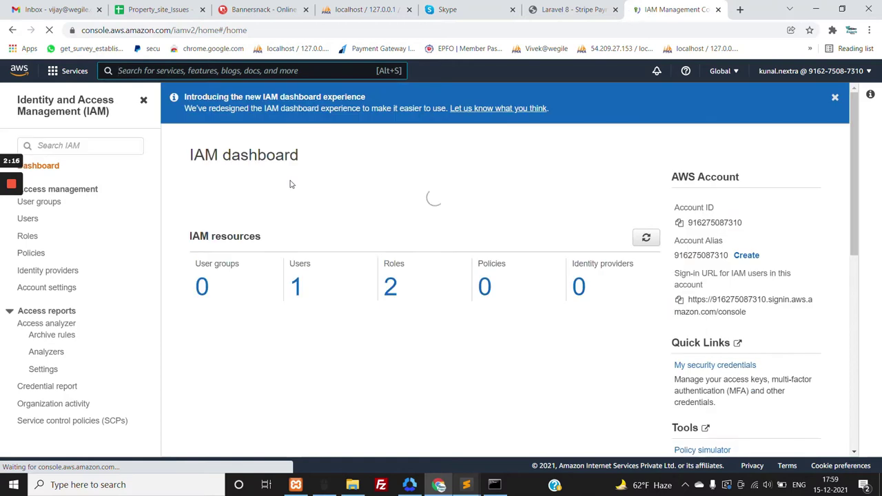
left_click(27, 219)
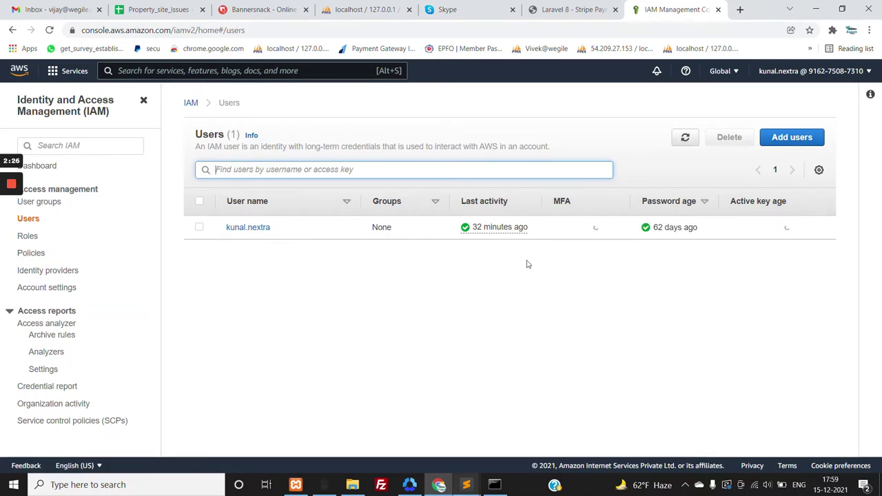
Start adding an IAM user, enter the user name, enable programmatic access with an access key, and proceed to permissions
left_click(786, 141)
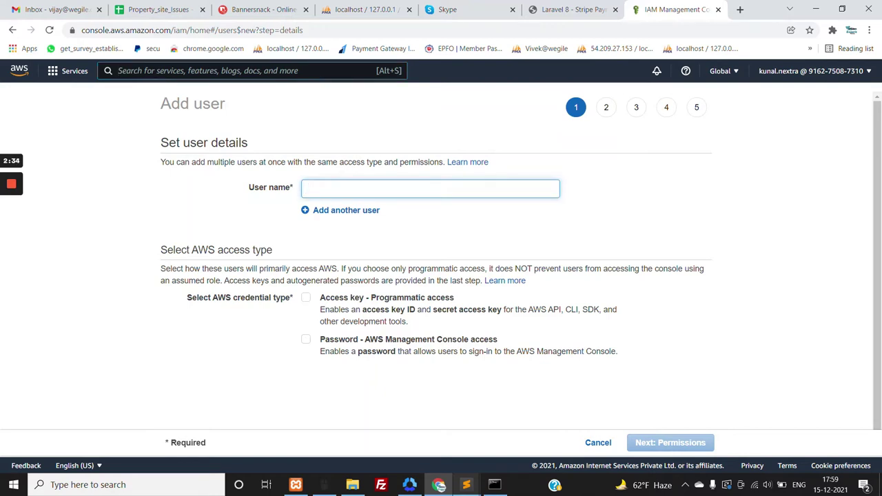
type("vijay")
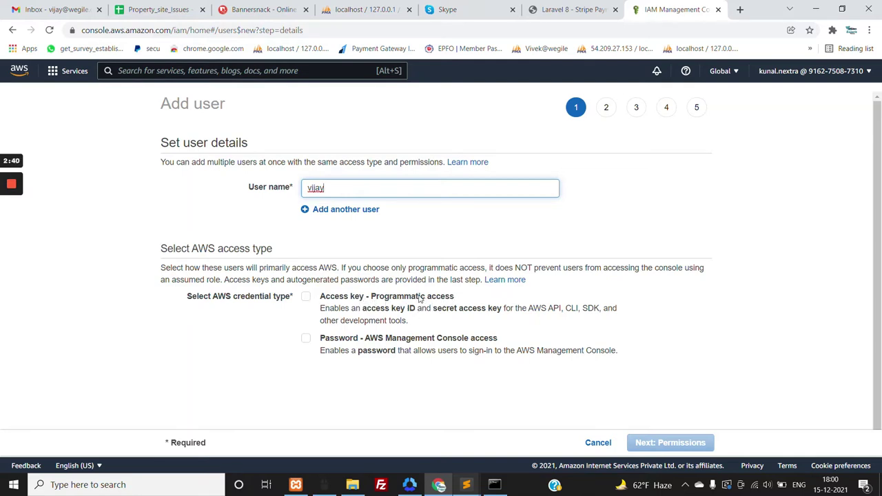
left_click(372, 298)
scroll(426, 266, "down", 1)
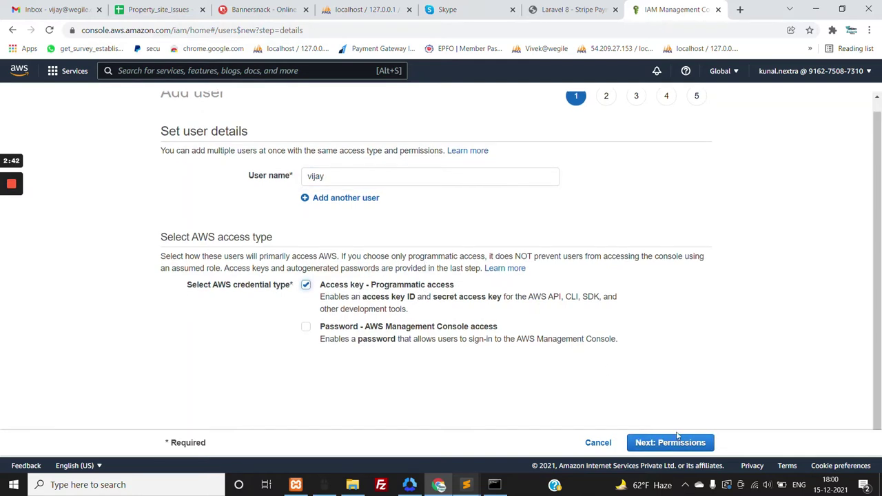
left_click(674, 443)
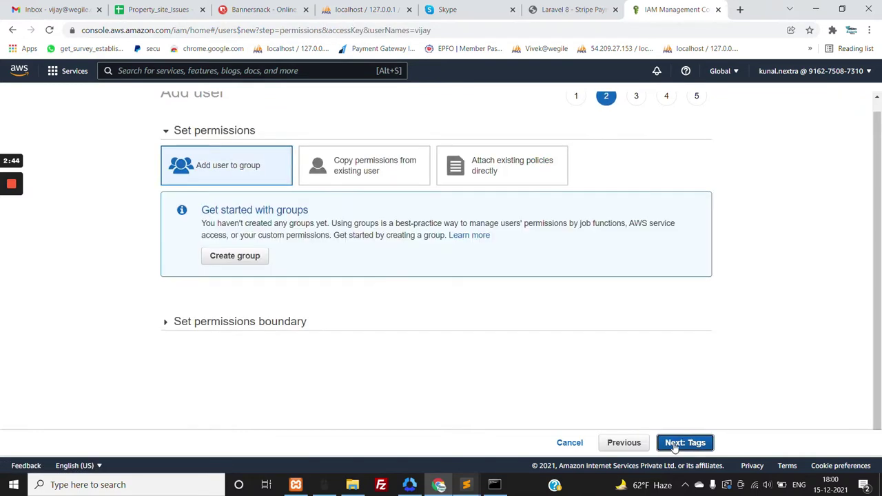
Attach the existing AmazonS3FullAccess policy directly to the new user and proceed to the review without adding tags
left_click(525, 172)
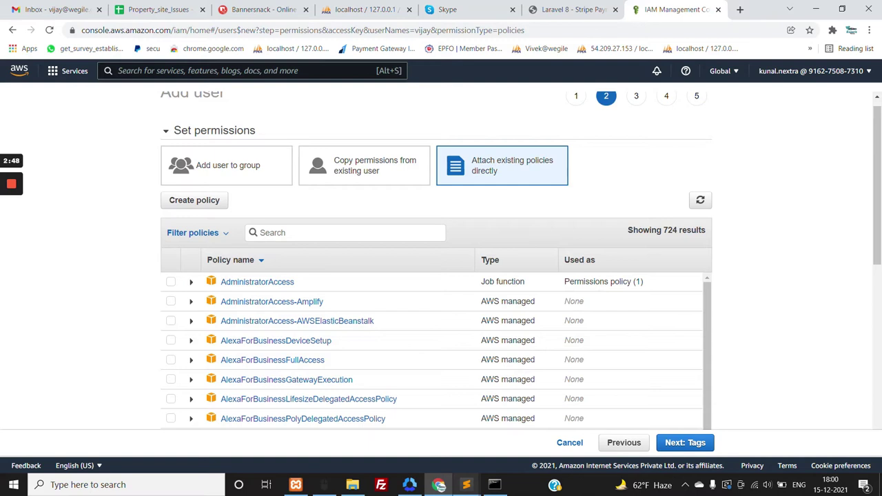
type("s3")
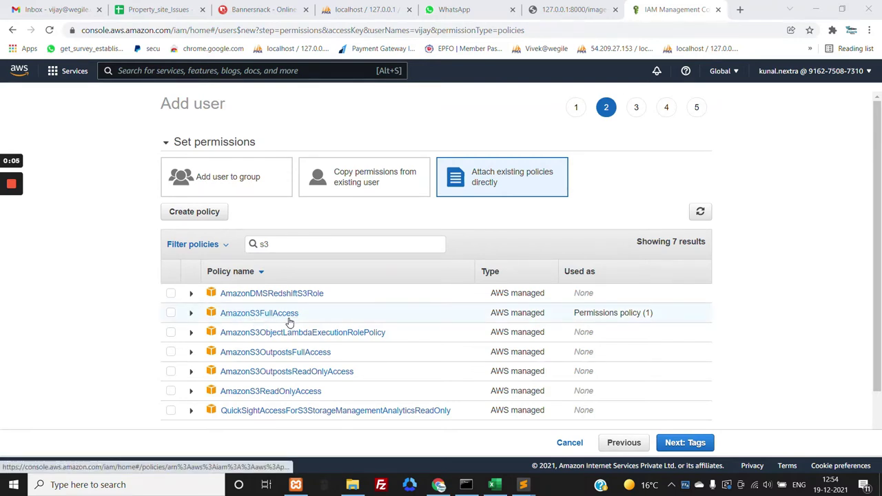
left_click(170, 313)
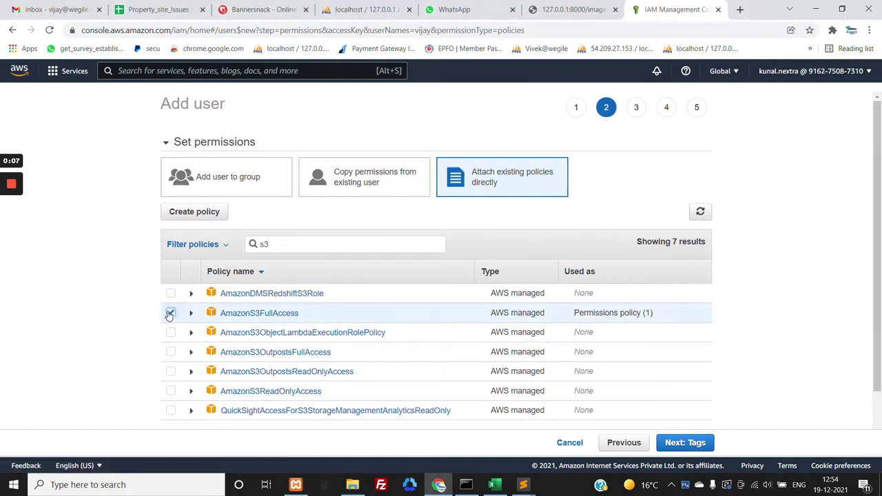
left_click(703, 444)
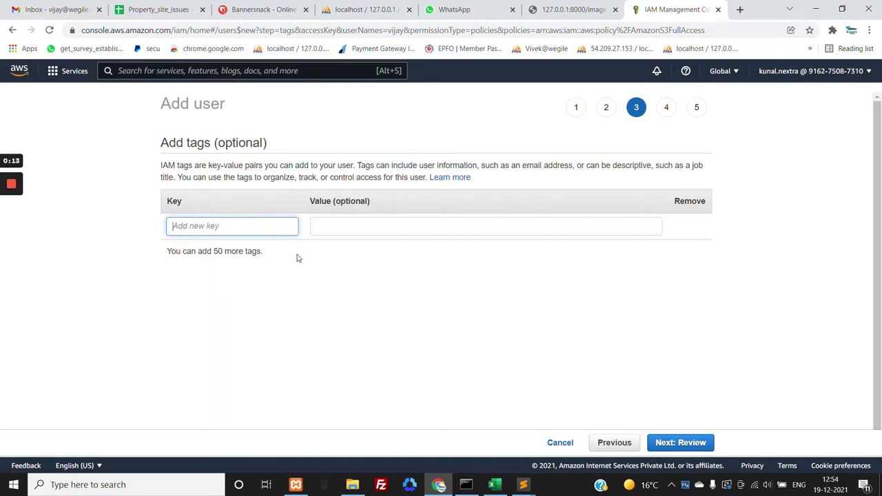
left_click(699, 445)
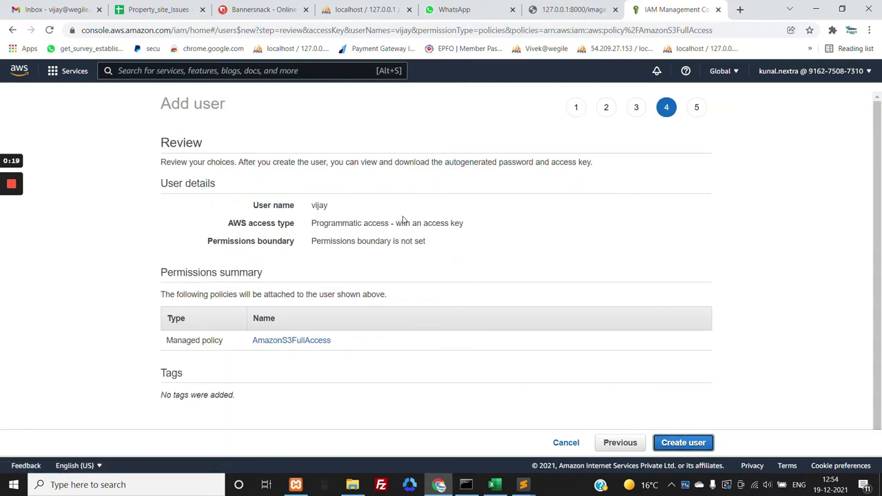
Create the reviewed IAM user, reveal its secret access key, and hide the key again
left_click_drag(252, 206, 338, 207)
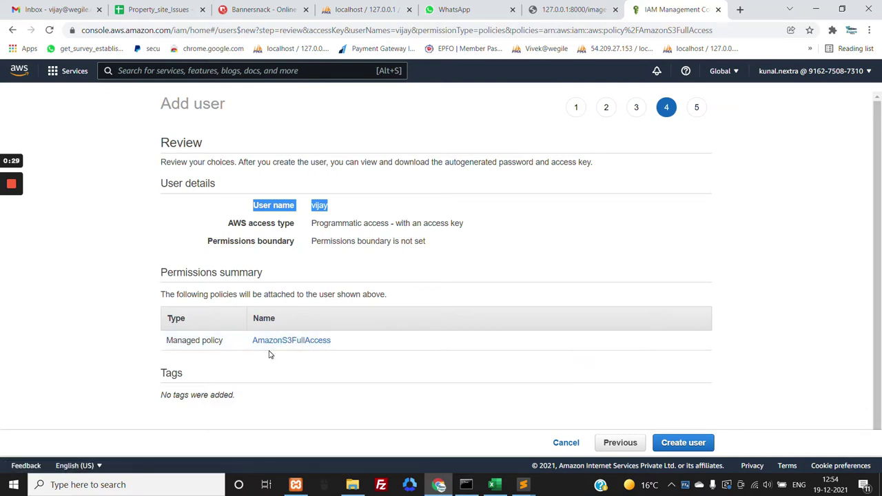
left_click(692, 446)
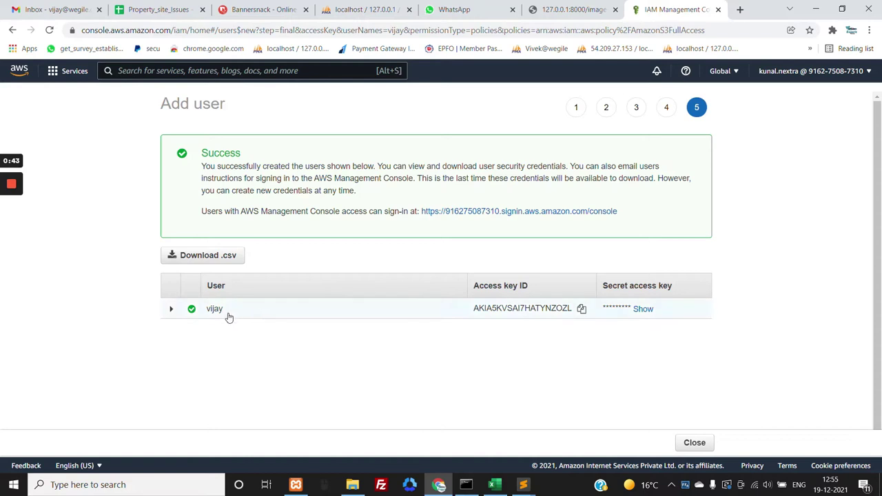
left_click(643, 309)
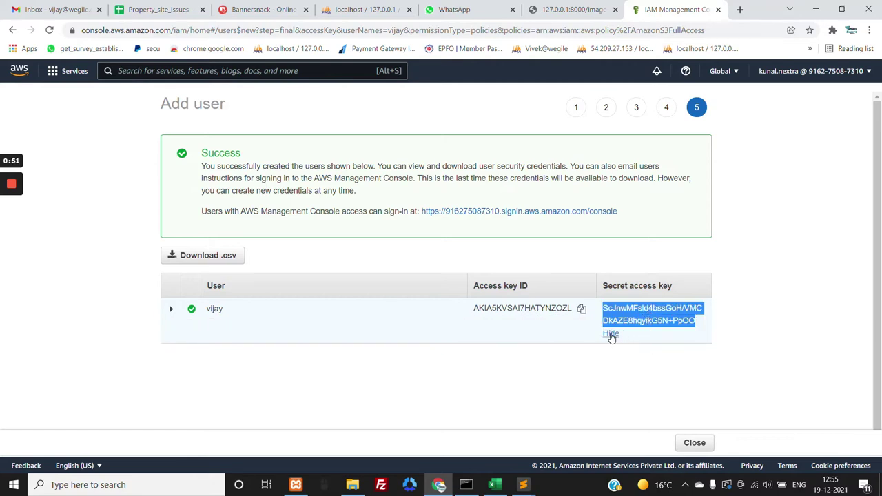
left_click(611, 335)
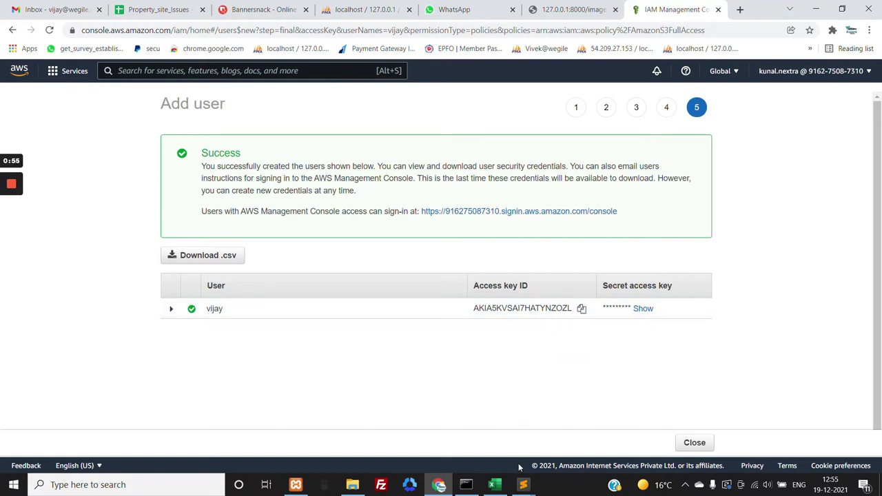
Switch to the laravel8 project in Sublime Text and open the .env file at its AWS settings
mouse_move(523, 484)
left_click(580, 430)
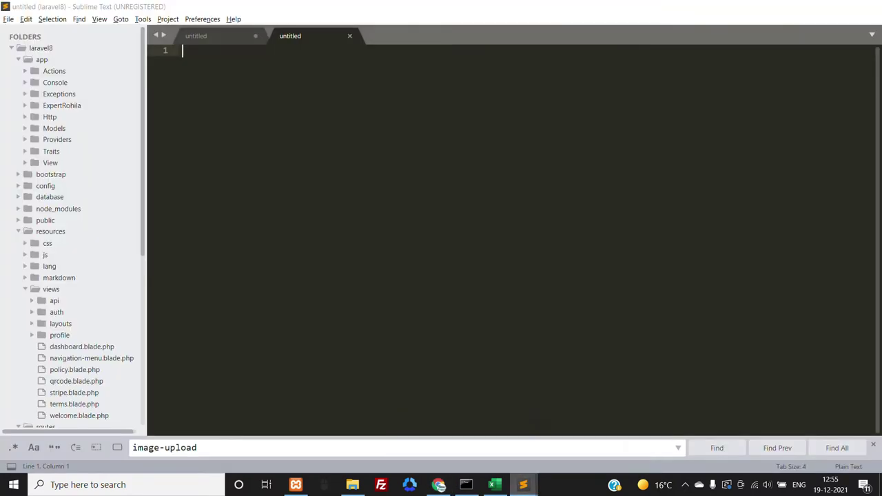
scroll(82, 279, "down", 8)
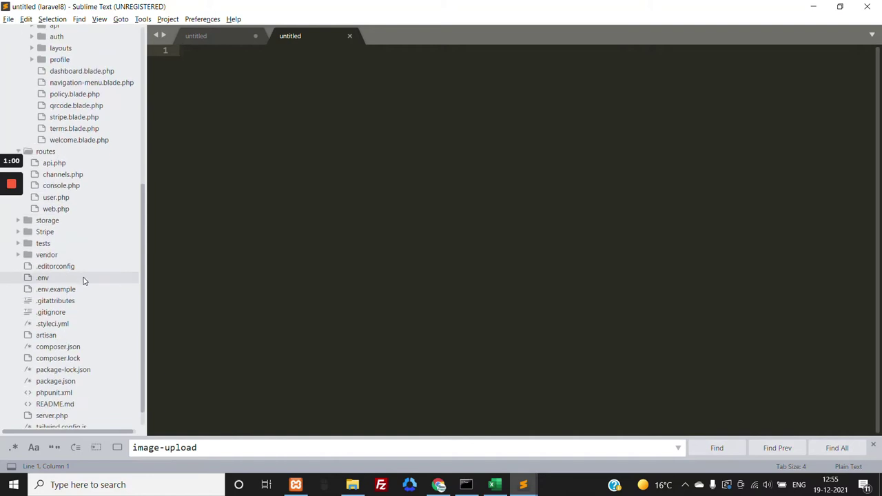
left_click(82, 279)
scroll(483, 235, "down", 9)
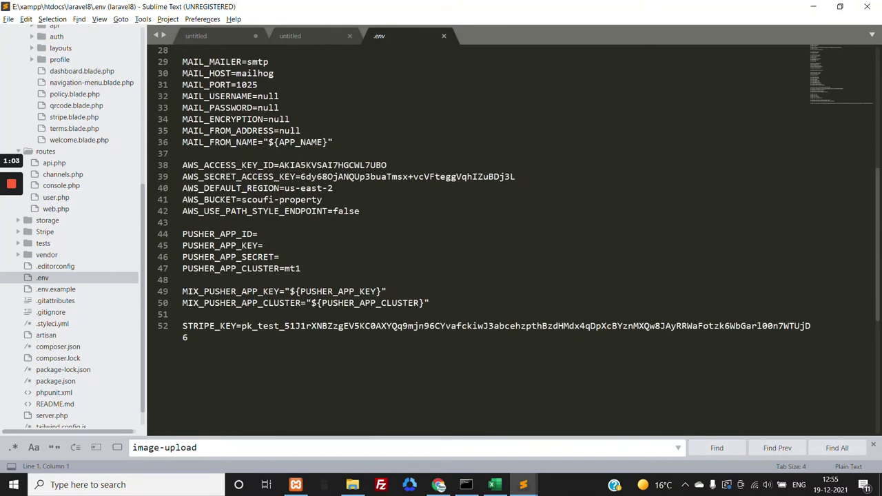
Examine the AWS entries in .env: access key ID, secret access key, default region, bucket, and path-style endpoint
double_click(253, 165)
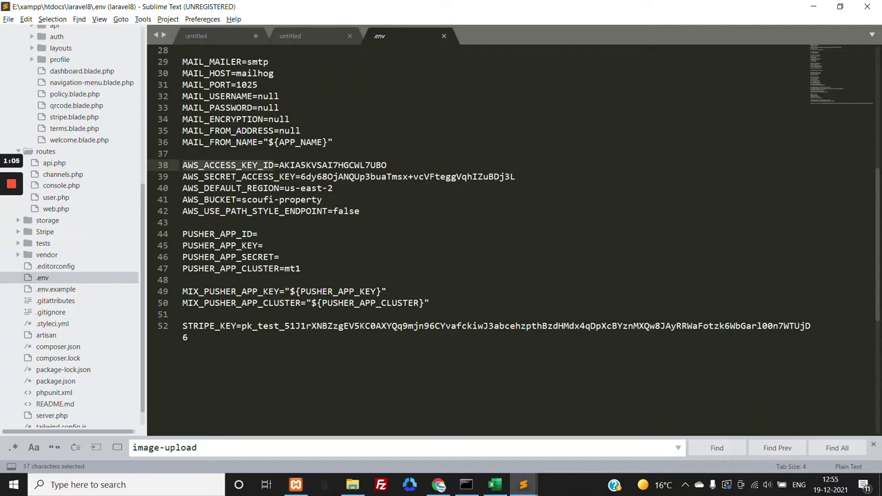
double_click(322, 166)
double_click(291, 177)
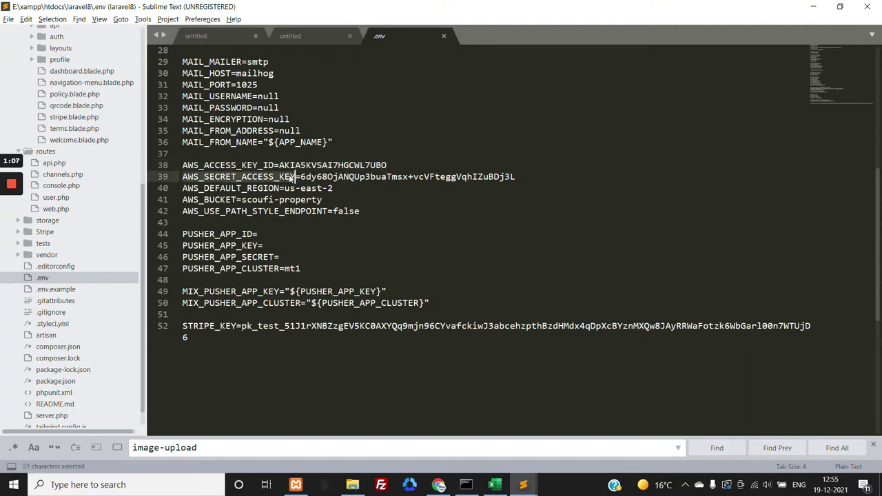
double_click(346, 177)
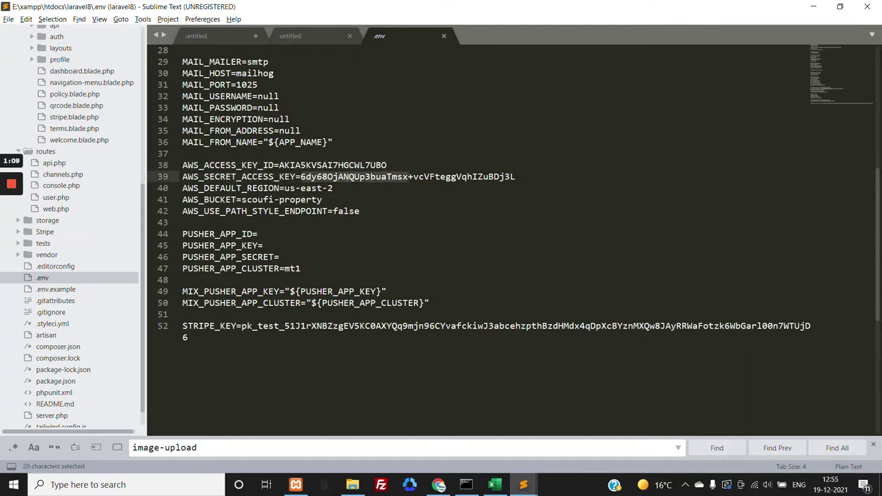
double_click(206, 189)
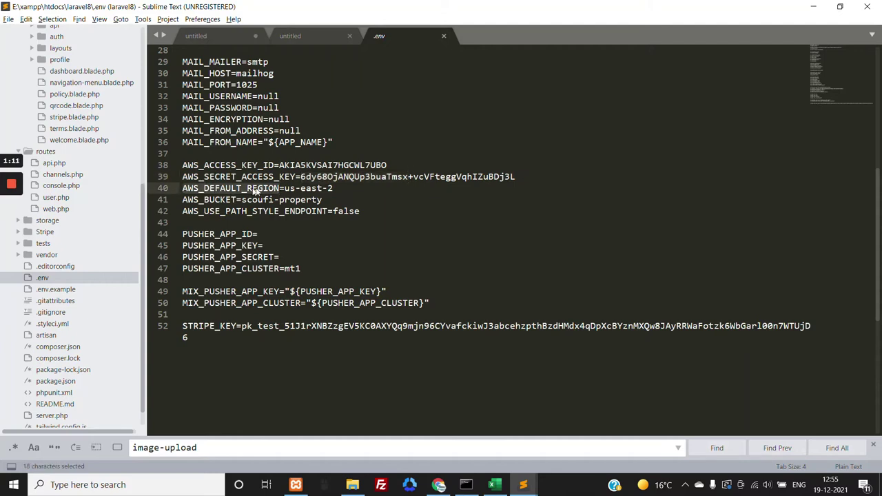
left_click_drag(334, 189, 182, 191)
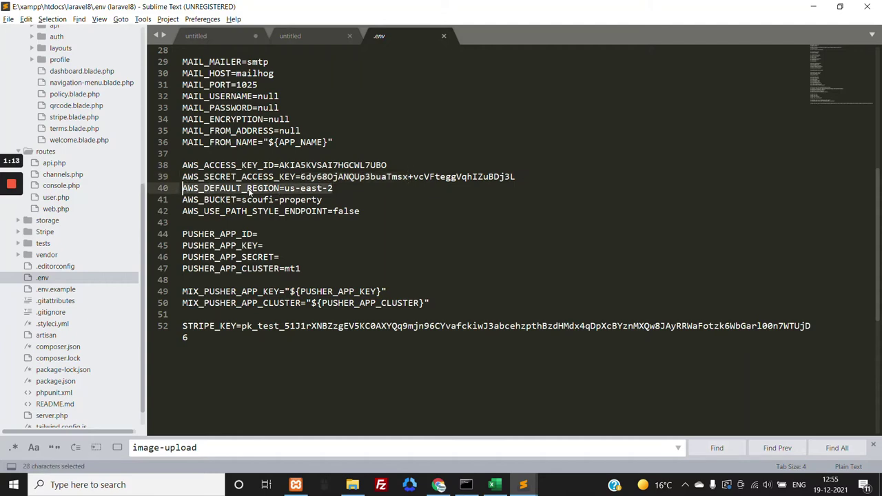
double_click(262, 189)
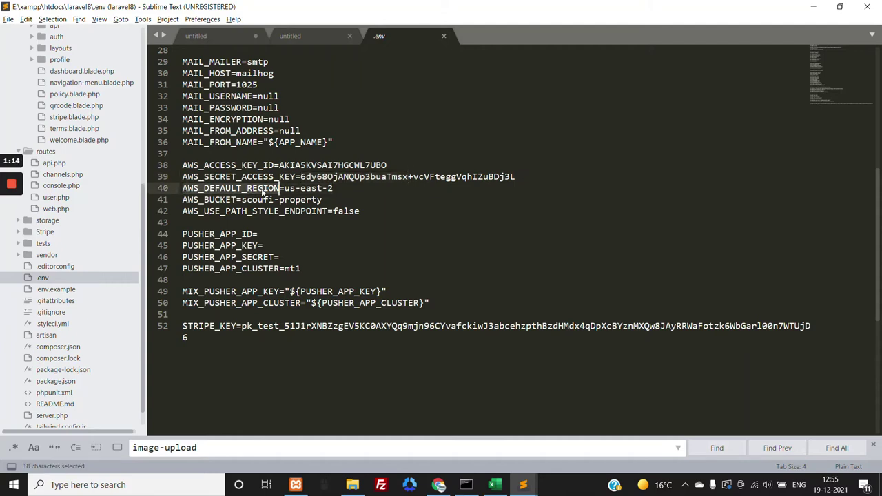
double_click(211, 200)
left_click_drag(322, 200, 252, 200)
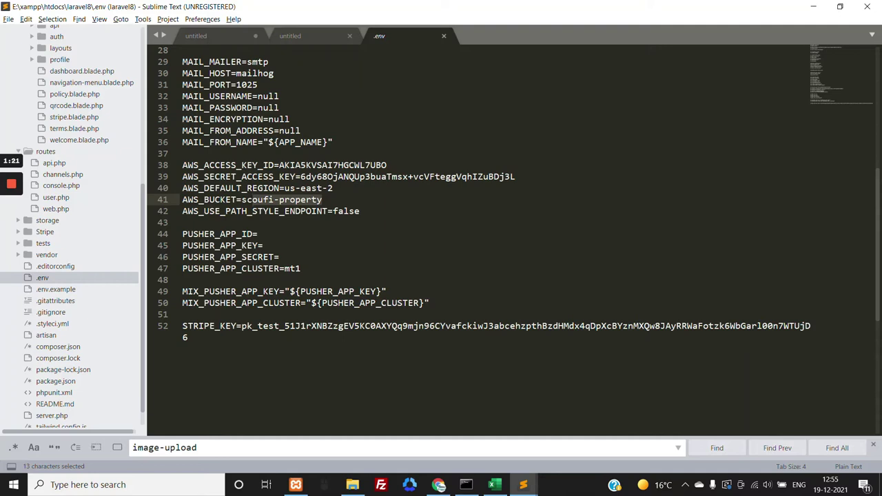
double_click(269, 211)
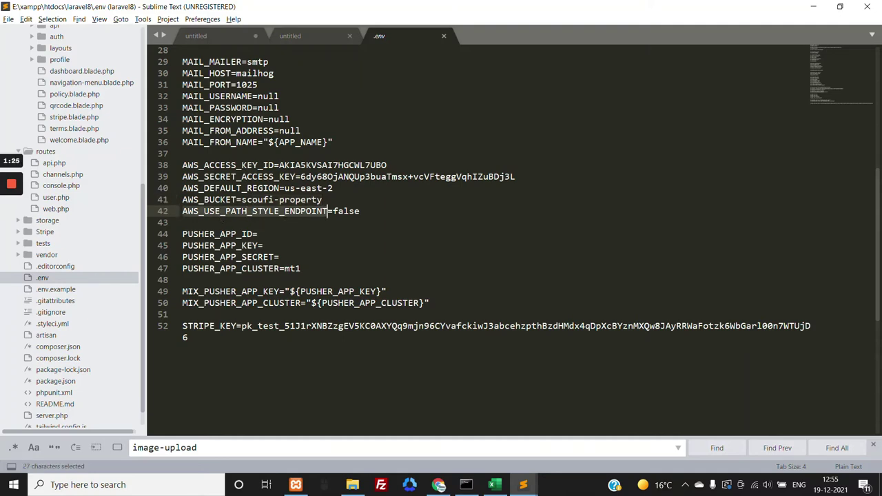
left_click_drag(360, 211, 182, 212)
Review the unsaved notes' Composer commands requiring aws/aws-sdk-php and league/flysystem-aws-s3-v3
left_click(232, 38)
left_click(314, 97)
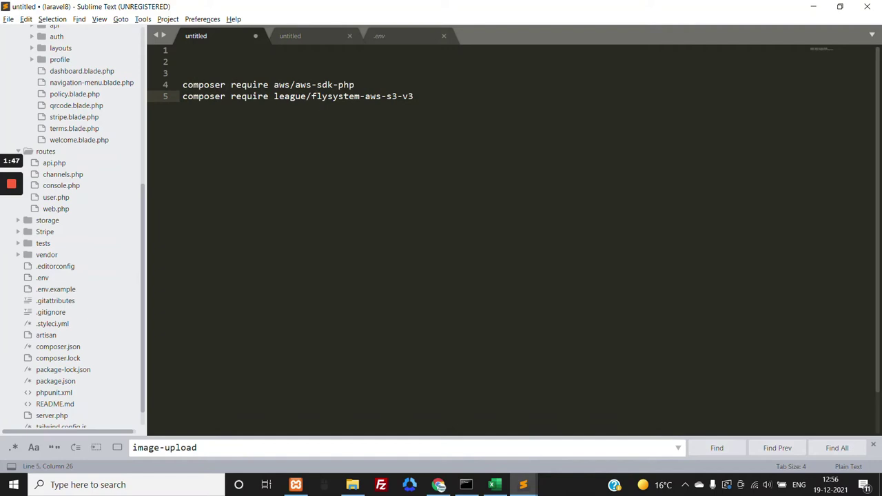
left_click_drag(355, 85, 182, 85)
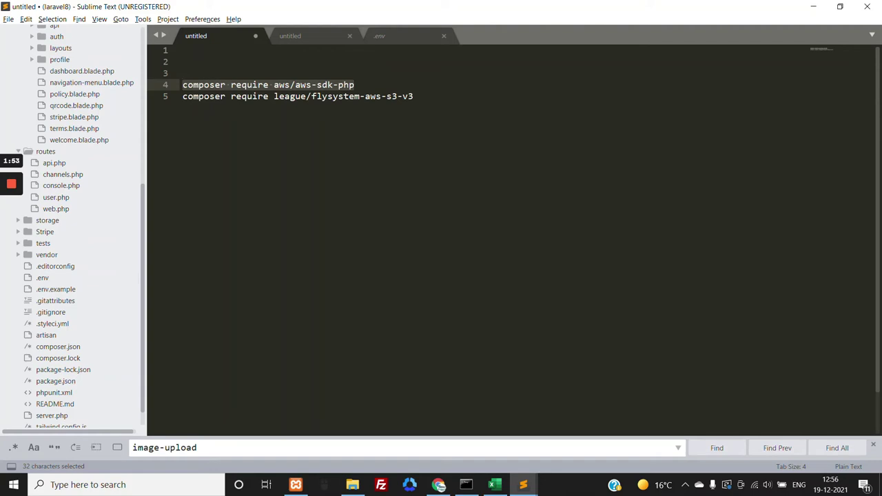
left_click_drag(414, 96, 183, 84)
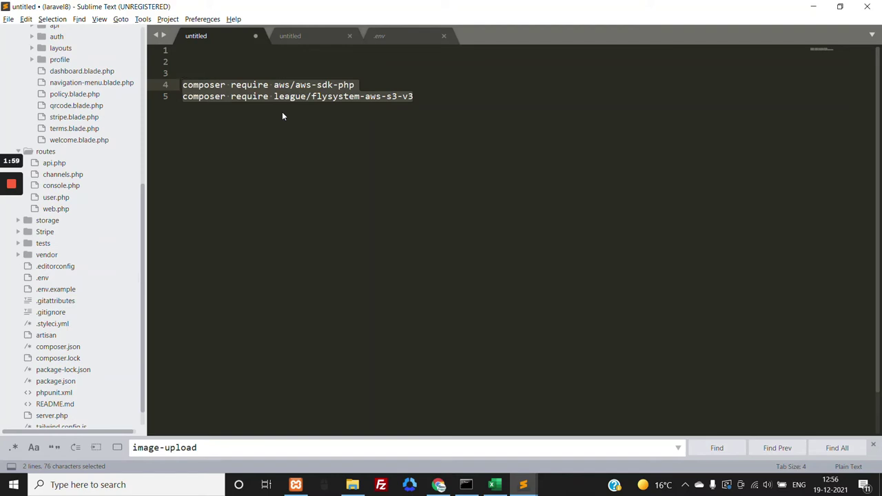
Switch to Chrome, go back to the image upload form at 127.0.0.1:8000, and reload the page
left_click(437, 487)
left_click(569, 9)
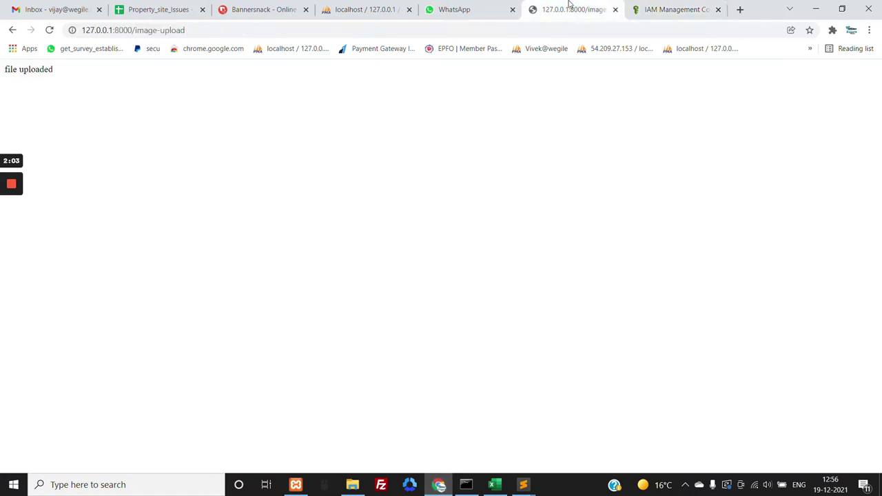
left_click(13, 29)
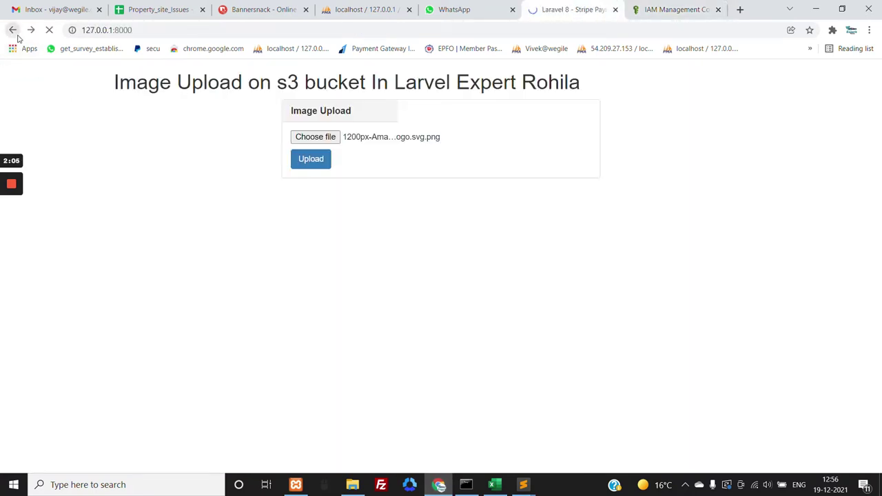
left_click(47, 32)
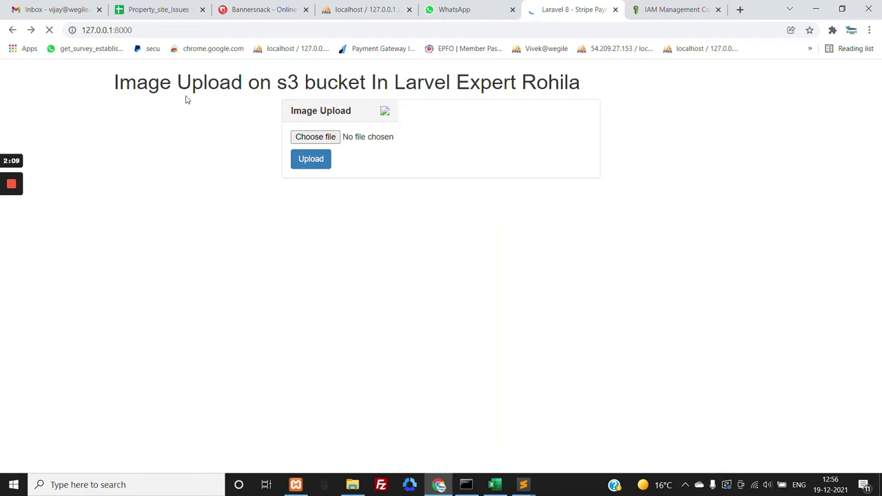
Return to the laravel8 project in Sublime Text and collapse the routes and views folders
left_click(523, 484)
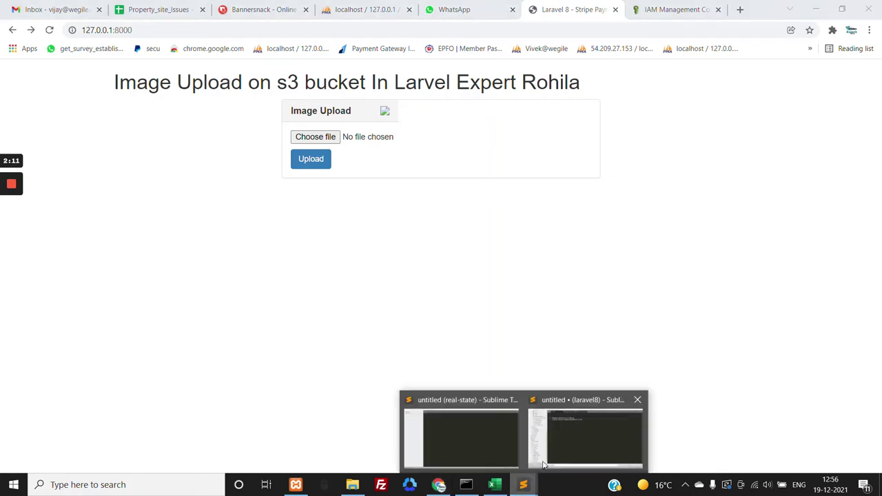
left_click(569, 436)
scroll(73, 154, "up", 2)
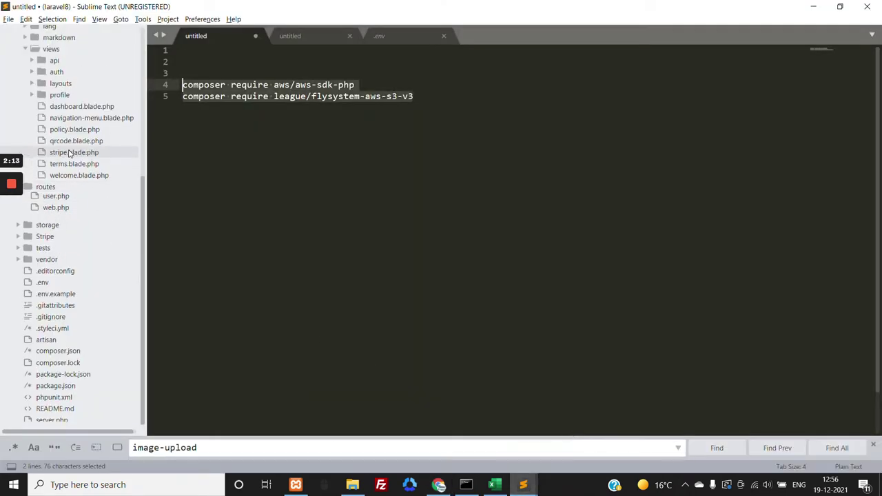
scroll(69, 93, "up", 6)
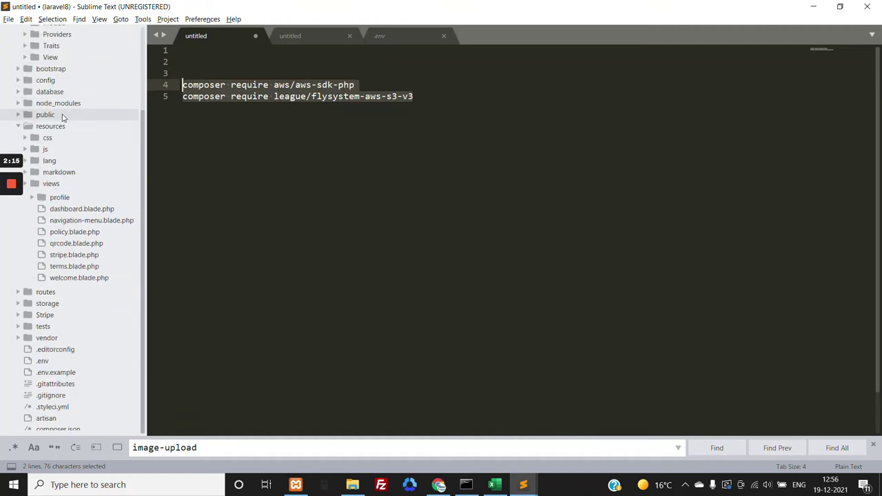